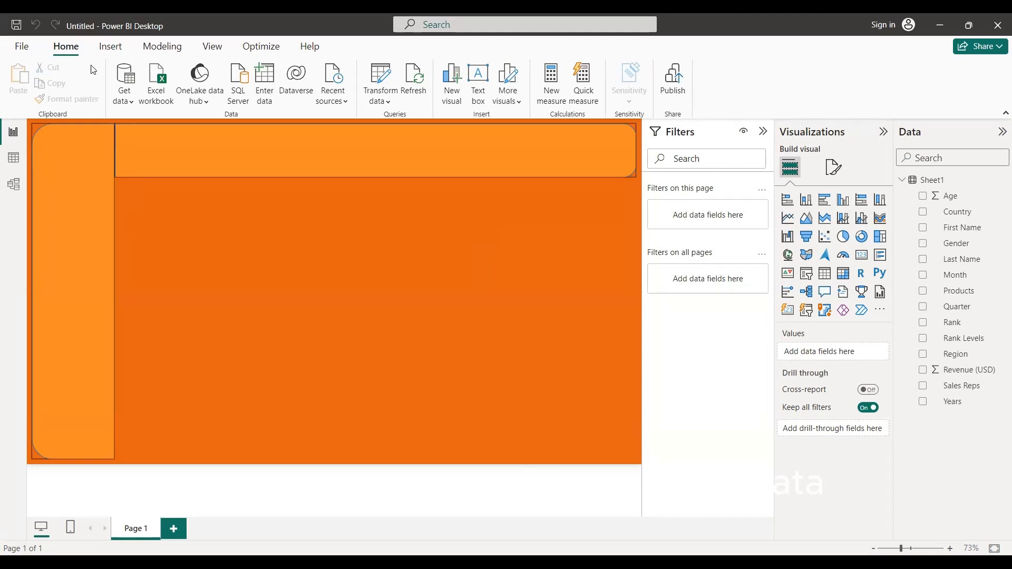
# Step: Create a blank manually entered table named Measures and load it into the model
pyautogui.click(271, 82)
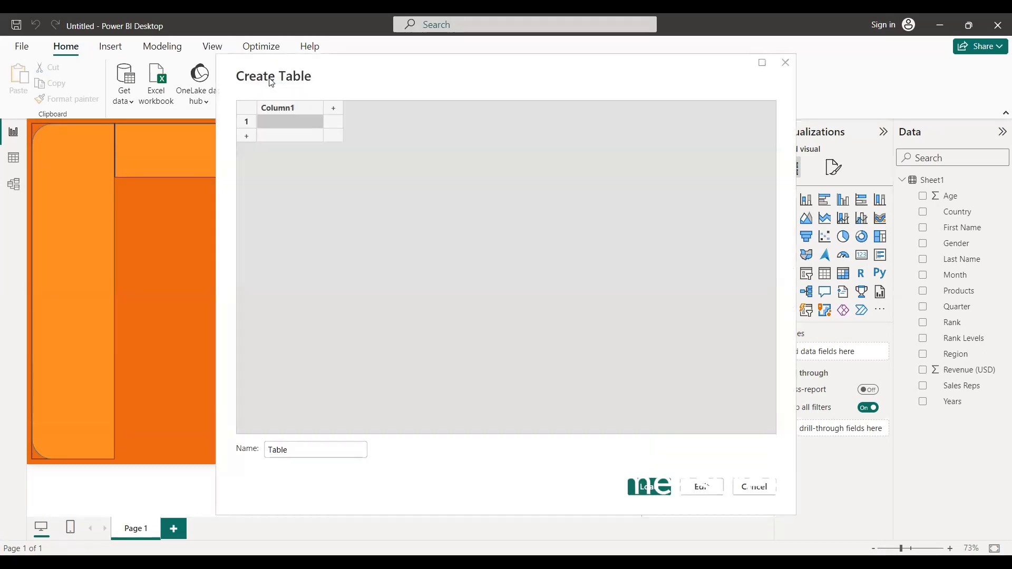
pyautogui.click(313, 449)
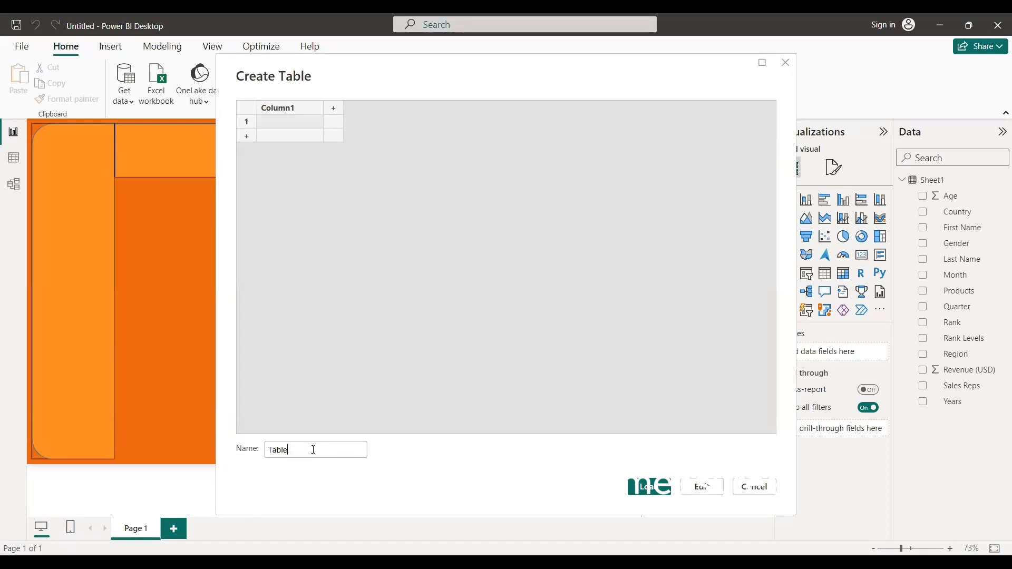
pyautogui.press('BackSpace')
pyautogui.press('BackSpace')
pyautogui.press('BackSpace')
pyautogui.press('BackSpace')
pyautogui.press('BackSpace')
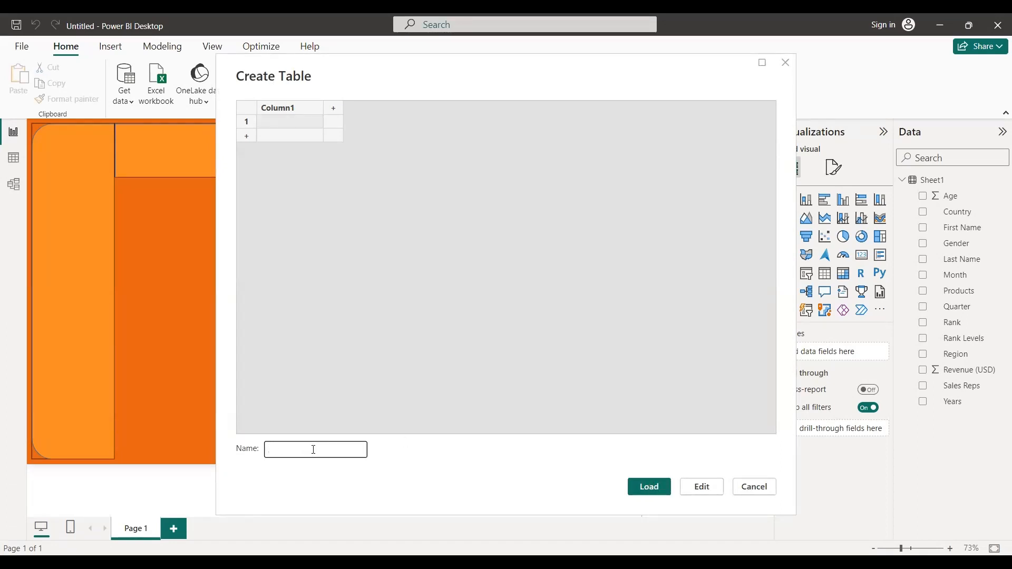
pyautogui.write('Measures')
pyautogui.click(652, 489)
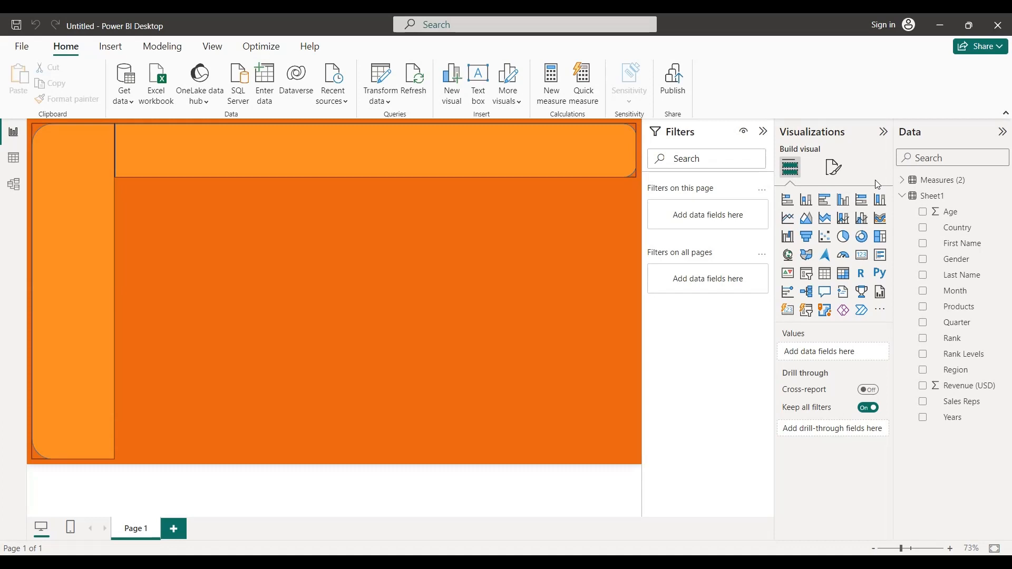
# Step: Add a new measure named Total Revenue to the Measures (2) table and begin its formula with the sum function
pyautogui.click(44, 254)
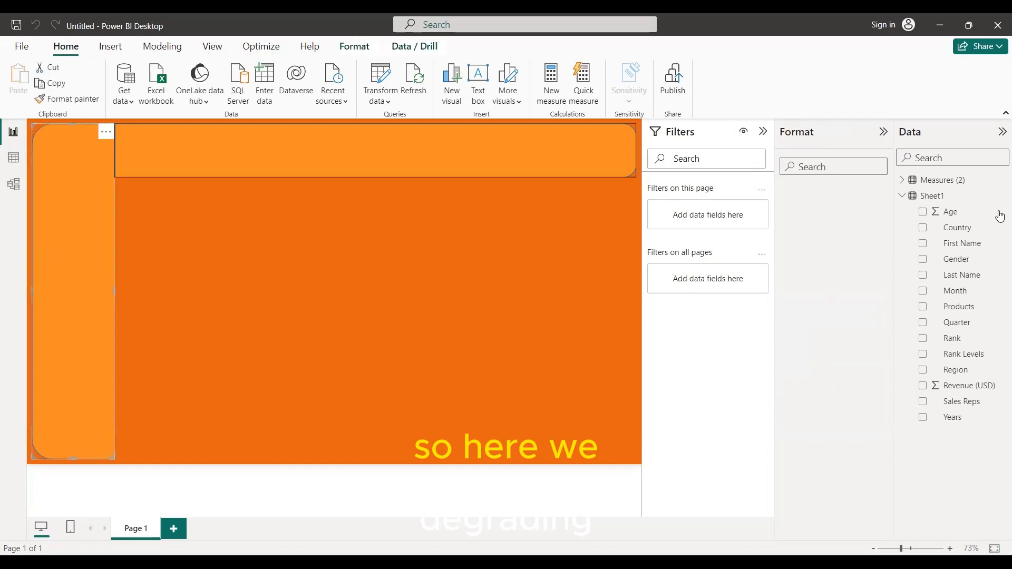
pyautogui.rightClick(957, 182)
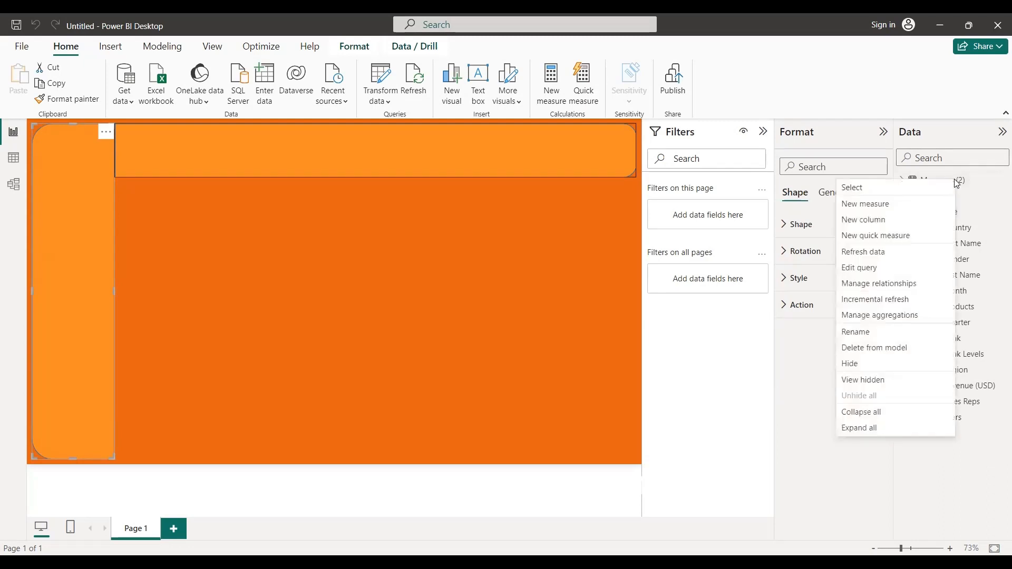
pyautogui.click(884, 205)
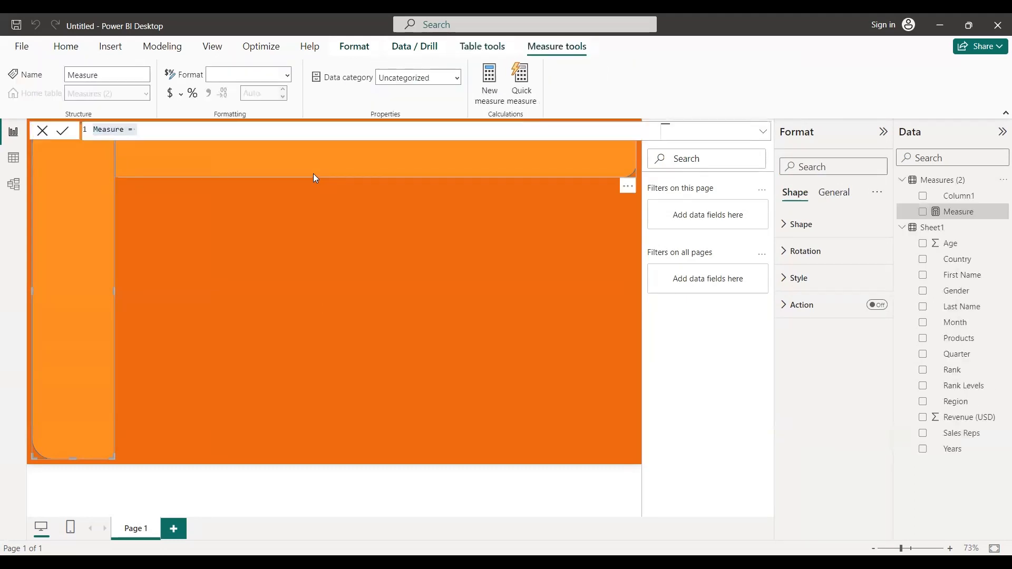
pyautogui.click(126, 131)
pyautogui.press('BackSpace')
pyautogui.press('BackSpace')
pyautogui.press('BackSpace')
pyautogui.press('BackSpace')
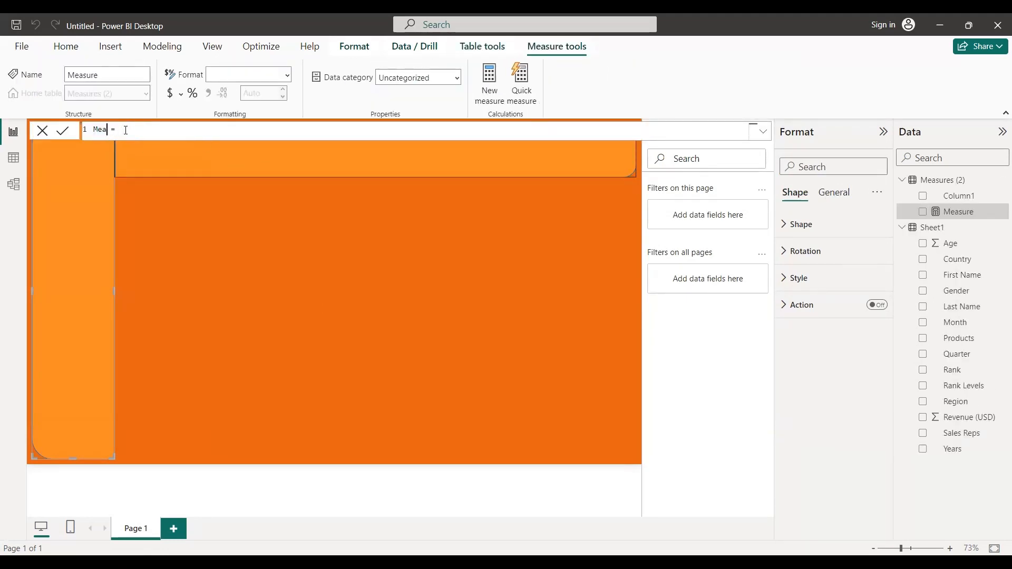
pyautogui.press('BackSpace')
pyautogui.press('BackSpace')
pyautogui.press('BackSpace')
pyautogui.write('Toa')
pyautogui.press('BackSpace')
pyautogui.write('tal Revenue = sum')
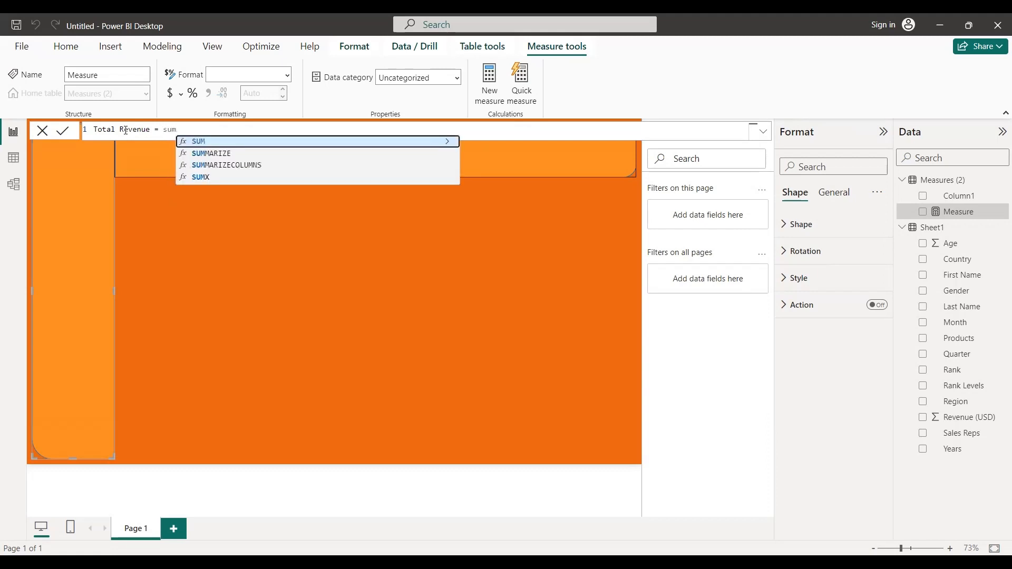
# Step: Complete the Total Revenue formula as SUM(Sheet1[Revenue (USD)]) and commit the measure
pyautogui.press('Tab')
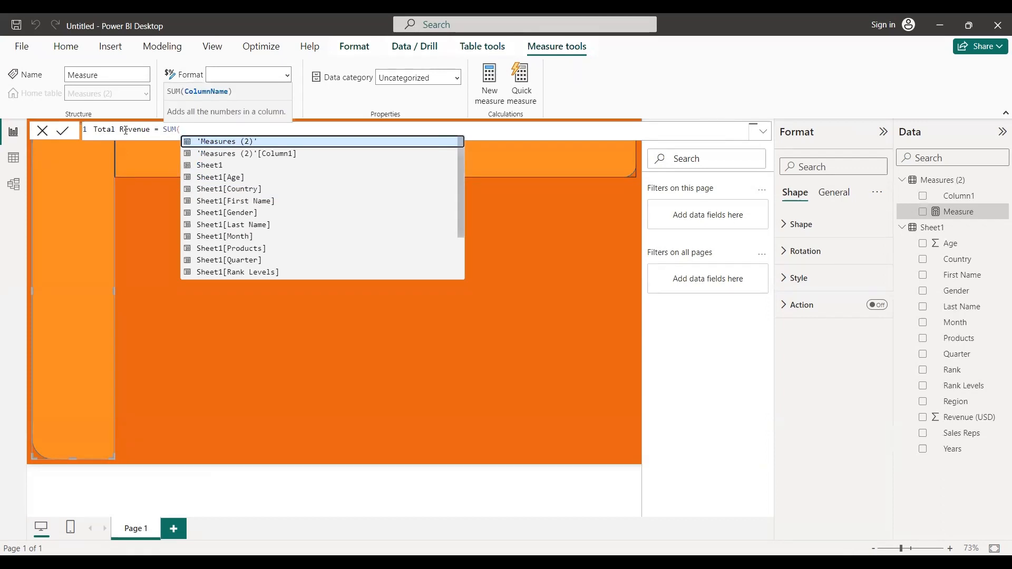
pyautogui.write('re')
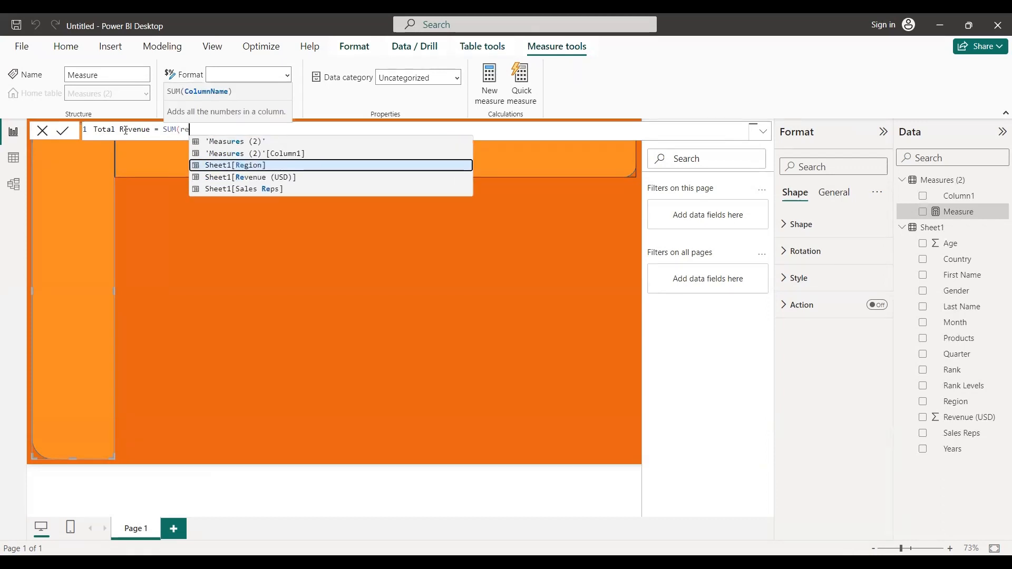
pyautogui.click(258, 178)
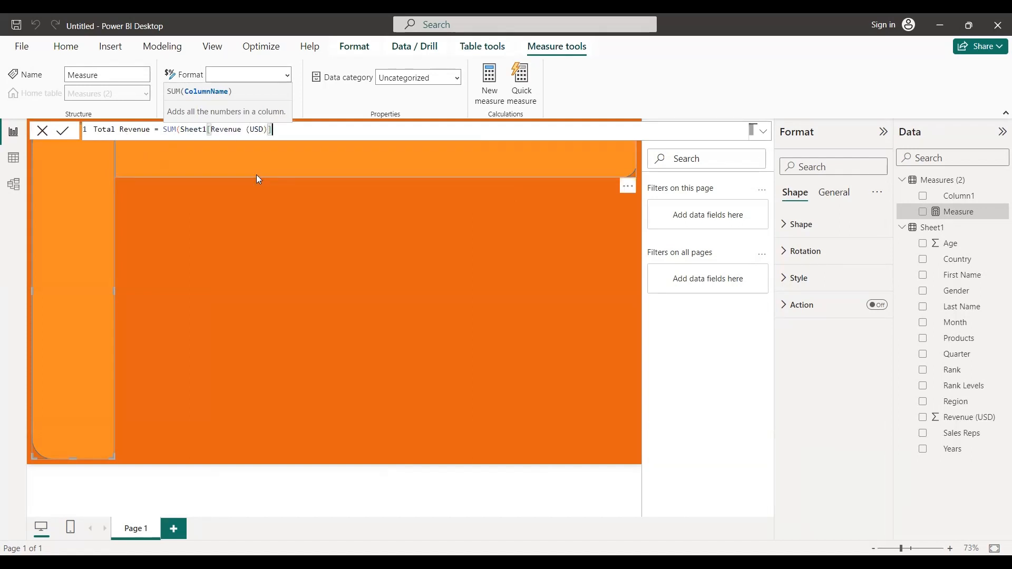
pyautogui.write(')')
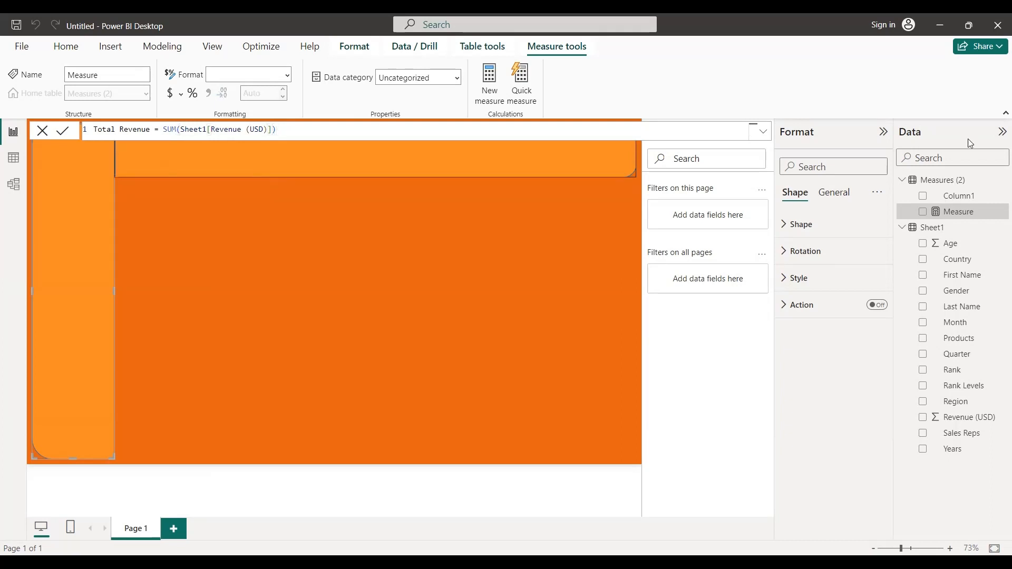
pyautogui.click(949, 182)
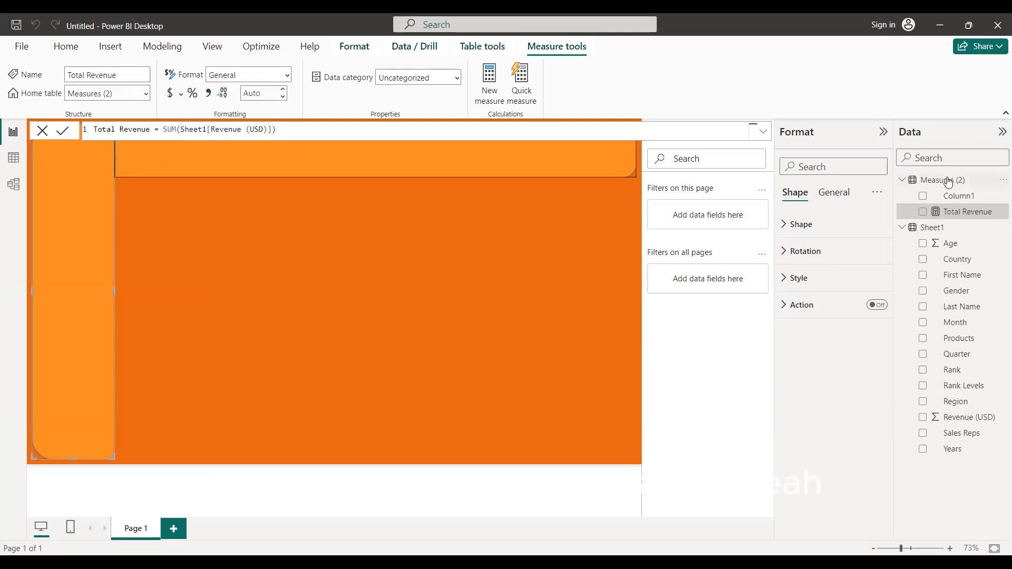
# Step: Add another measure to the Measures (2) table and replace its default name with Average Revenue
pyautogui.rightClick(949, 182)
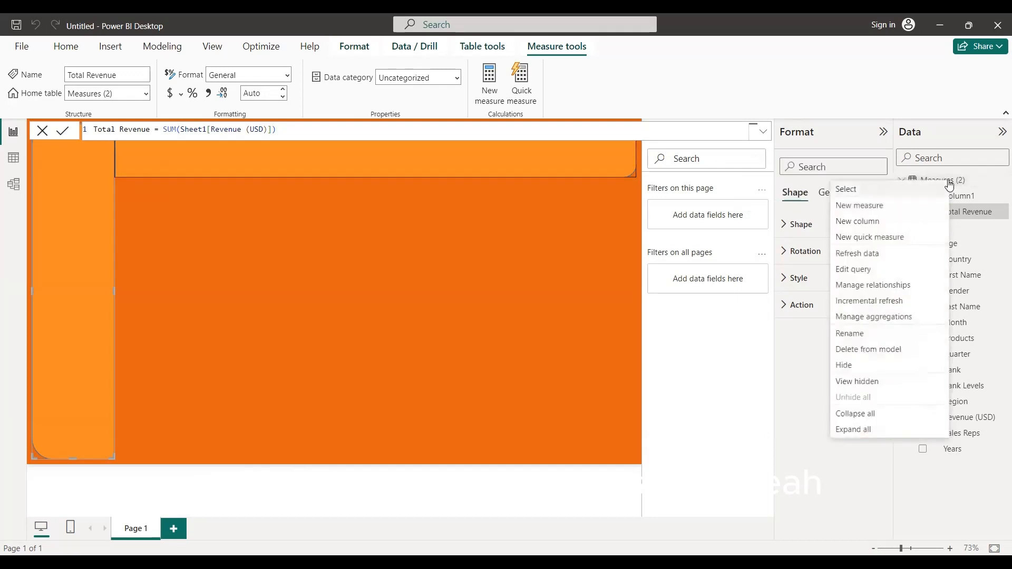
pyautogui.click(883, 209)
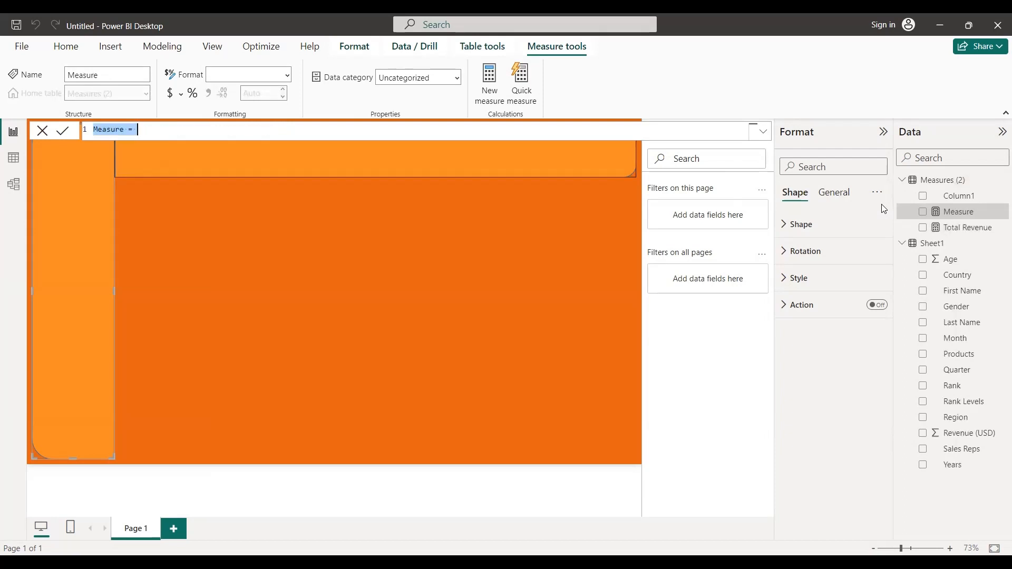
pyautogui.press('Home')
pyautogui.press('Right')
pyautogui.press('Delete')
pyautogui.press('Delete')
pyautogui.press('Delete')
pyautogui.press('BackSpace')
pyautogui.press('BackSpace')
pyautogui.press('BackSpace')
pyautogui.press('BackSpace')
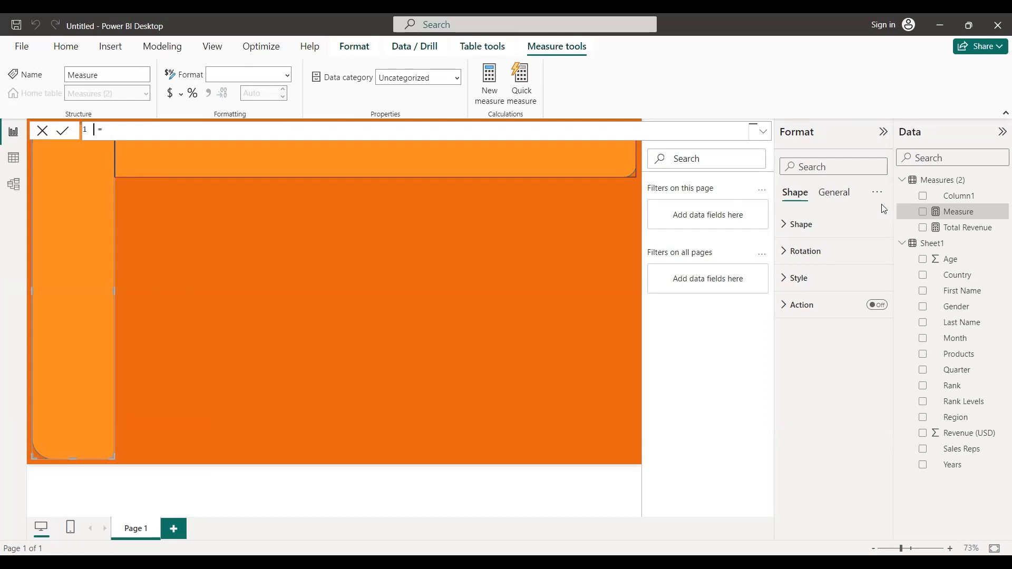
pyautogui.write('Average Revenum')
pyautogui.press('BackSpace')
pyautogui.write('e = A')
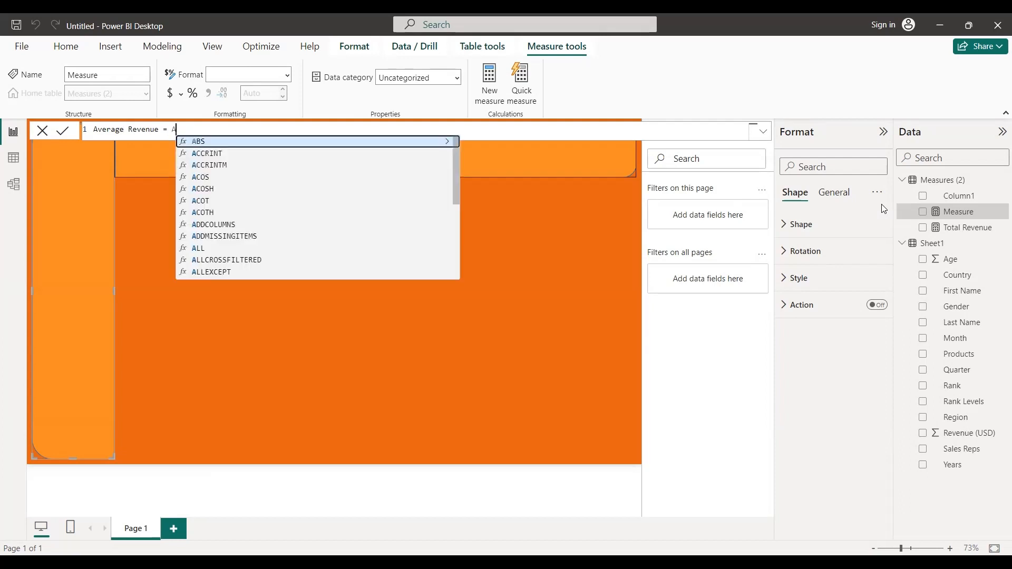
# Step: Define Average Revenue as AVERAGE(Sheet1[Revenue (USD)]) and commit the measure
pyautogui.write('v')
pyautogui.press('Tab')
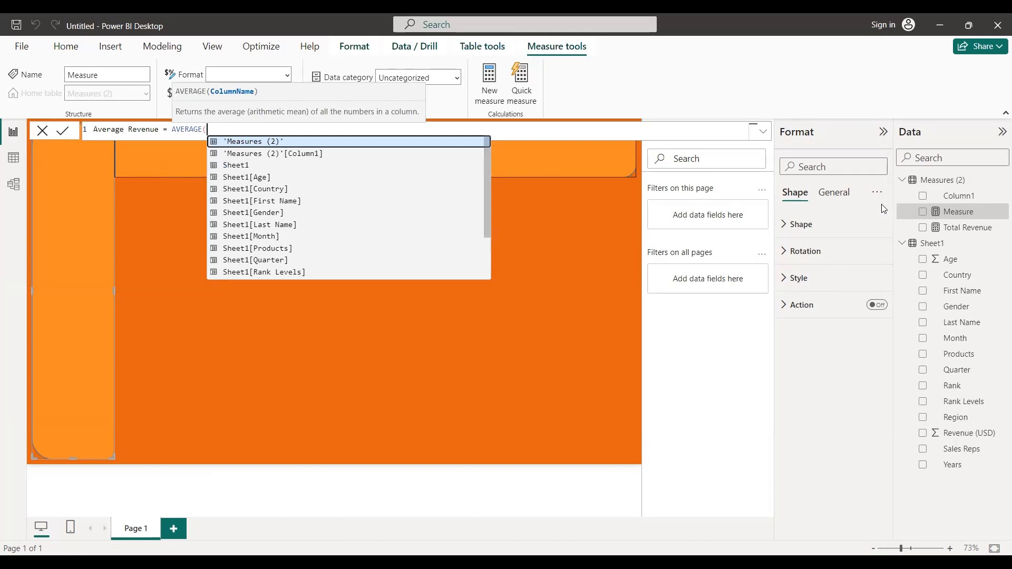
pyautogui.write('rev')
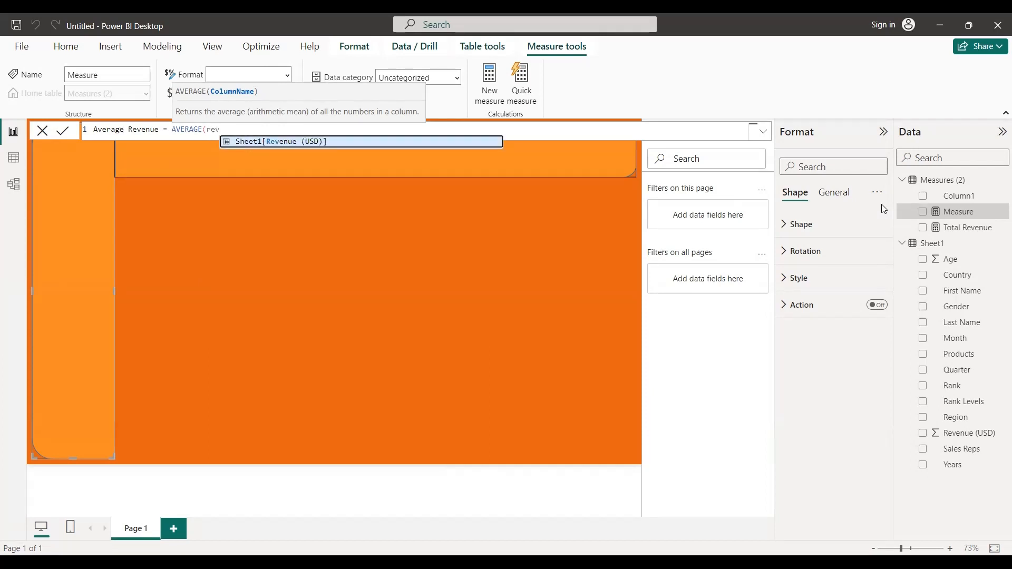
pyautogui.press('Tab')
pyautogui.write(')]')
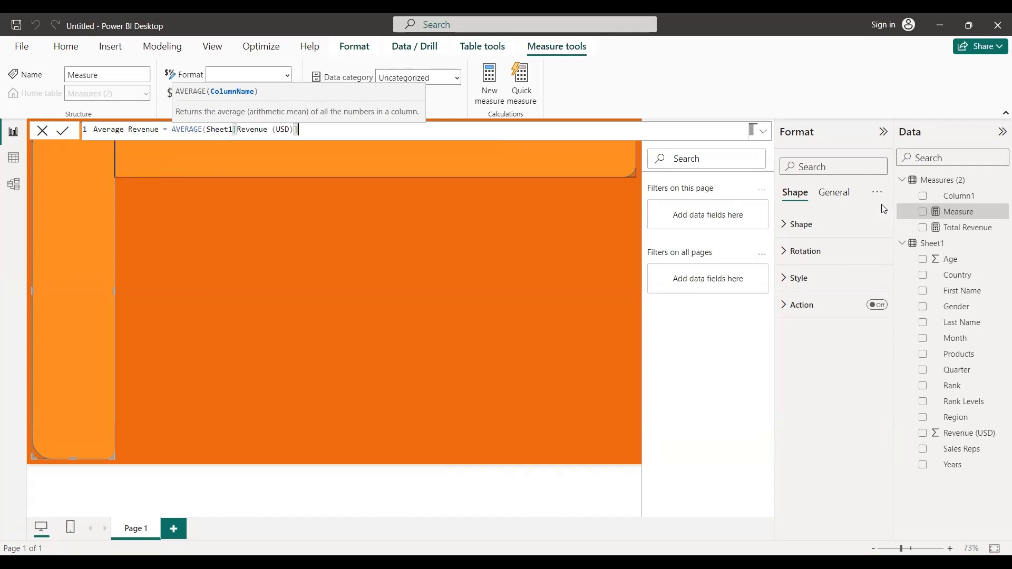
pyautogui.write(')')
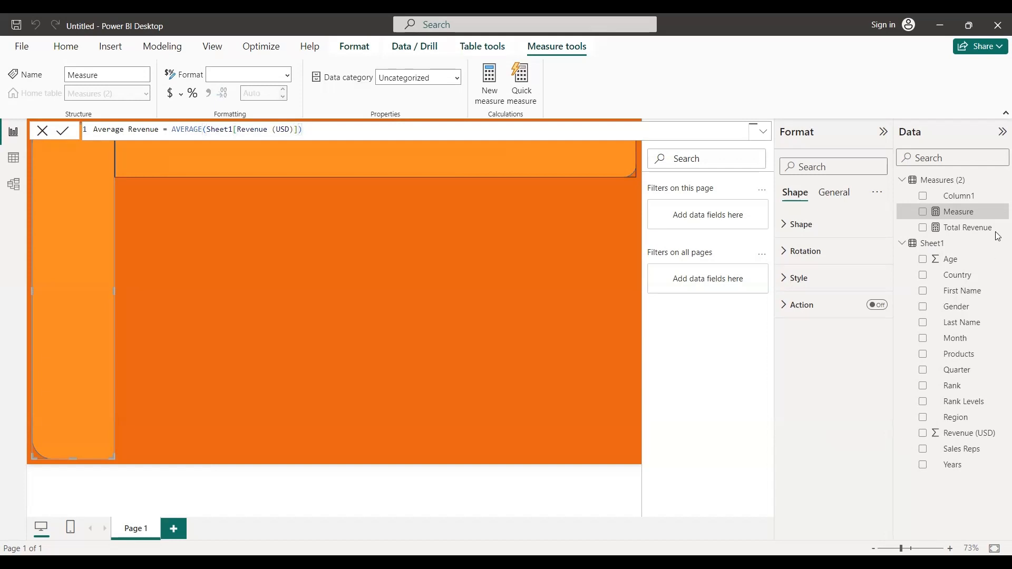
pyautogui.click(938, 182)
# Step: Add a third measure to the Measures (2) table and name it Total Transaction
pyautogui.rightClick(938, 181)
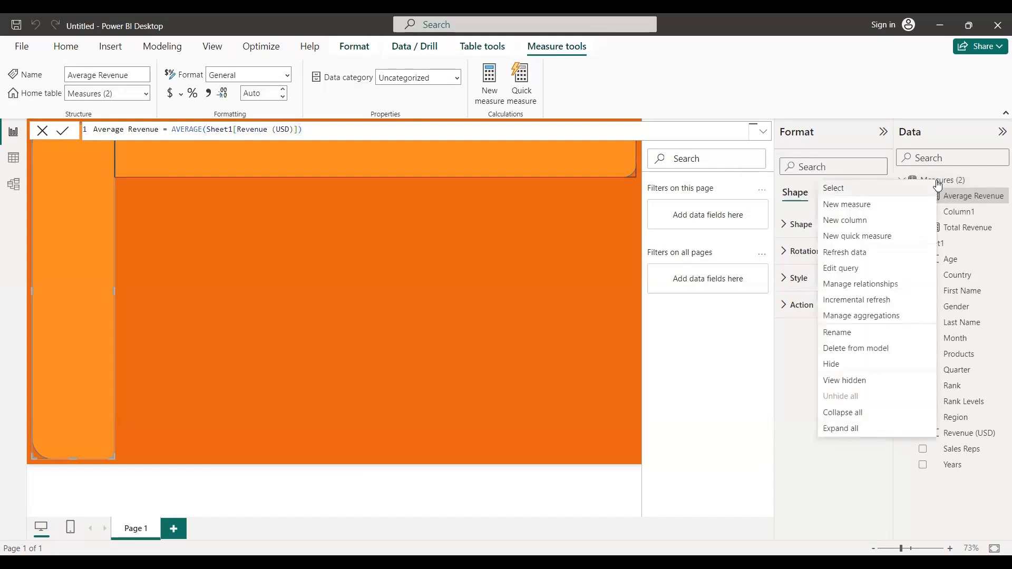
pyautogui.click(864, 205)
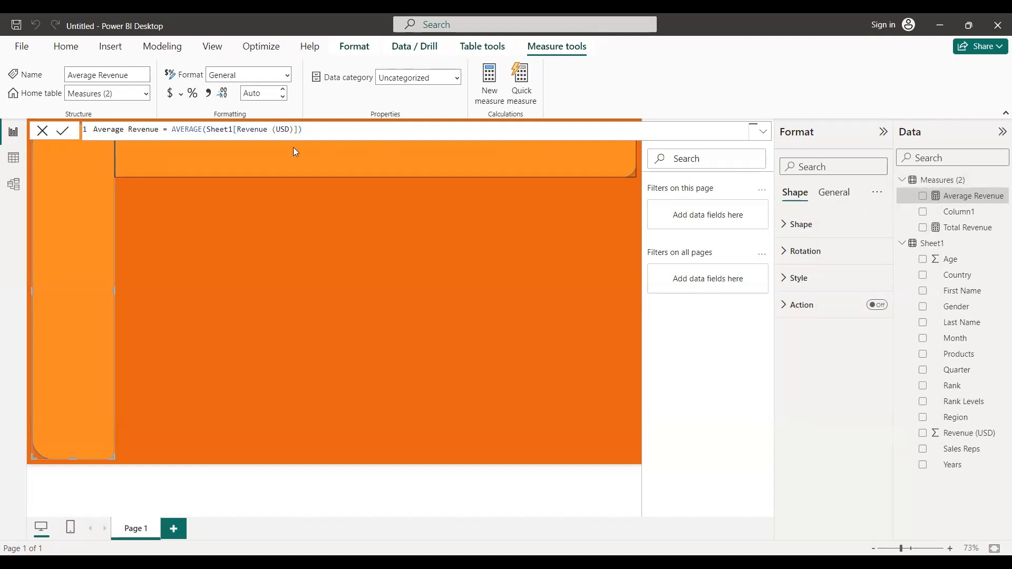
pyautogui.click(120, 129)
pyautogui.doubleClick(120, 129)
pyautogui.press('BackSpace')
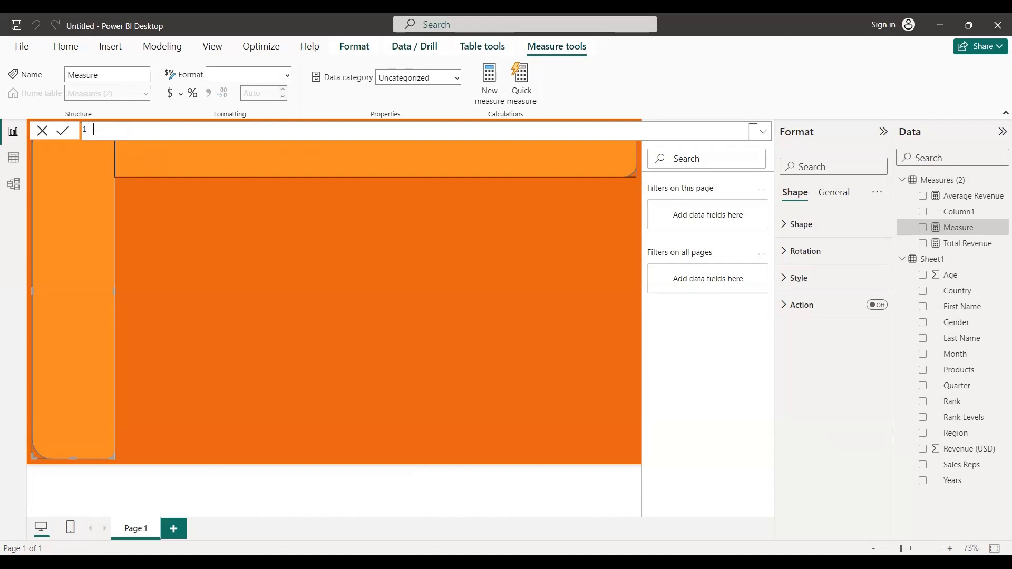
pyautogui.write('t')
pyautogui.press('BackSpace')
pyautogui.write('Total Transaction')
# Step: Define Total Transaction as COUNT(Sheet1[First Name]) and commit the measure
pyautogui.press('Right')
pyautogui.press('Right')
pyautogui.press('Right')
pyautogui.write('co')
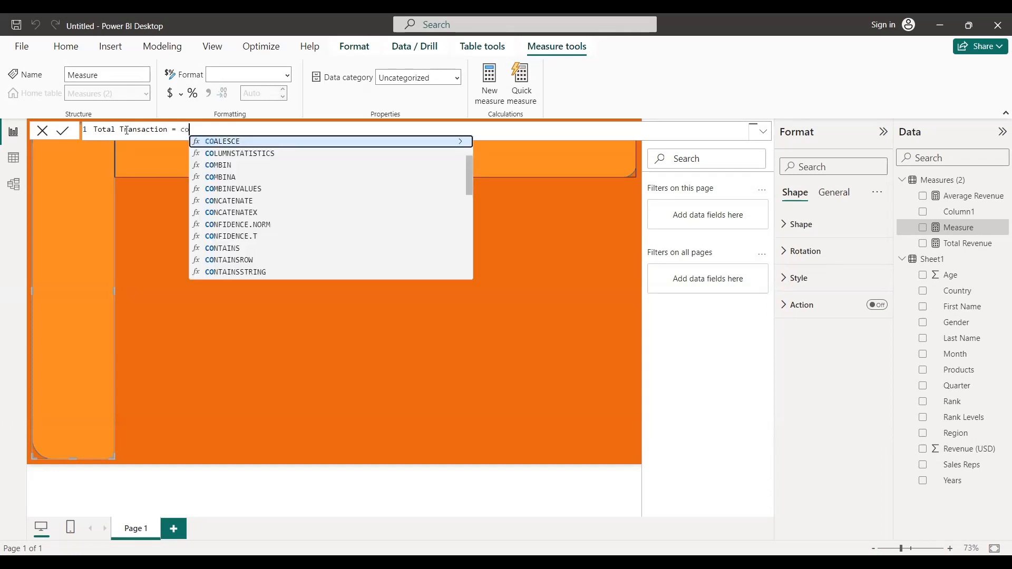
pyautogui.write('u')
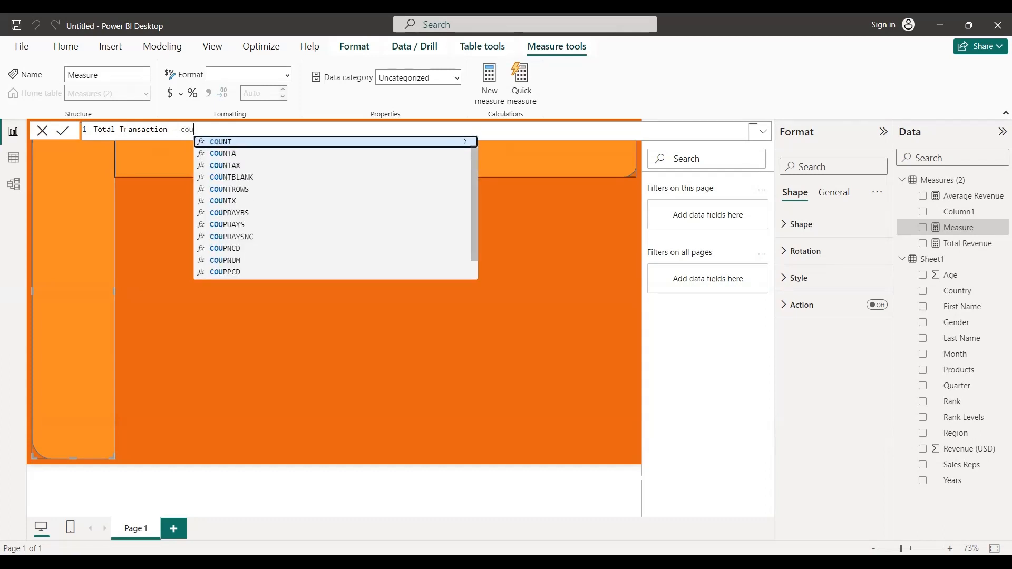
pyautogui.press('Tab')
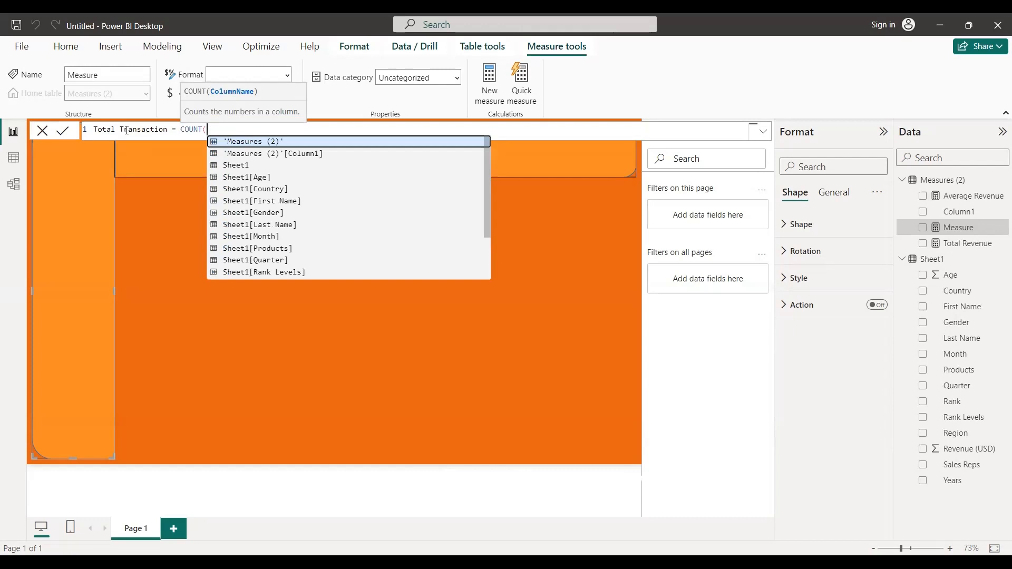
pyautogui.write('F')
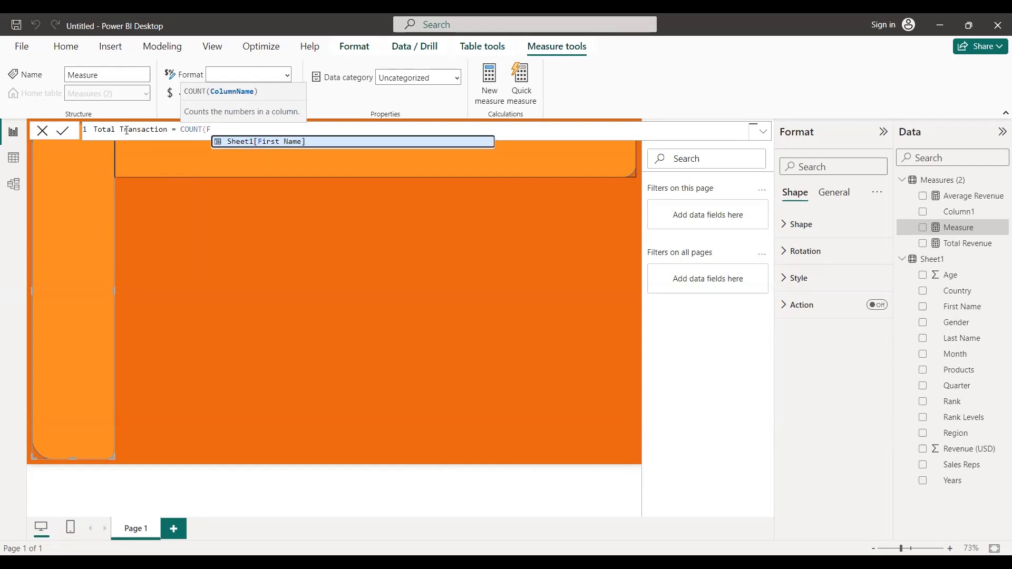
pyautogui.press('Tab')
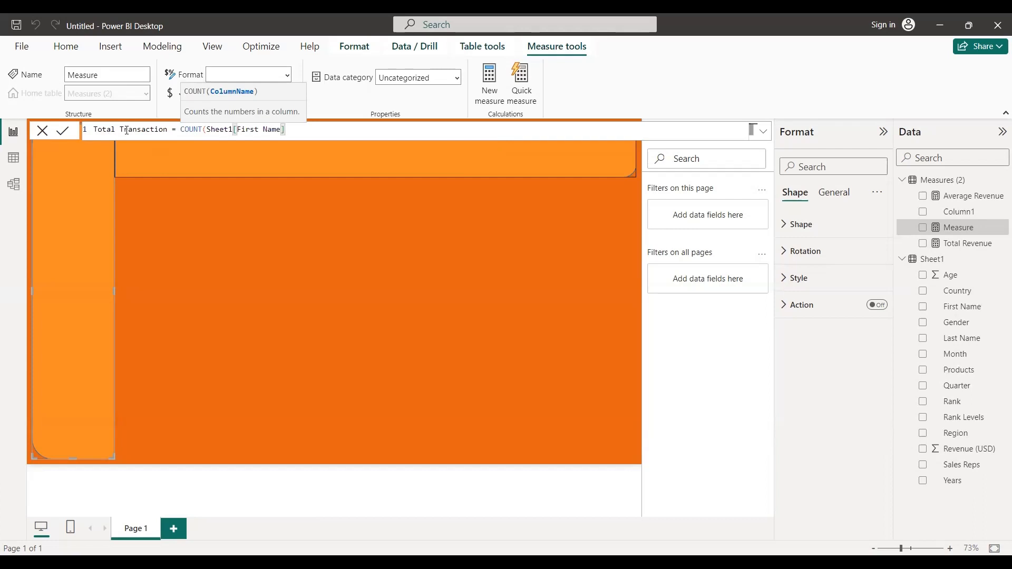
pyautogui.write(')')
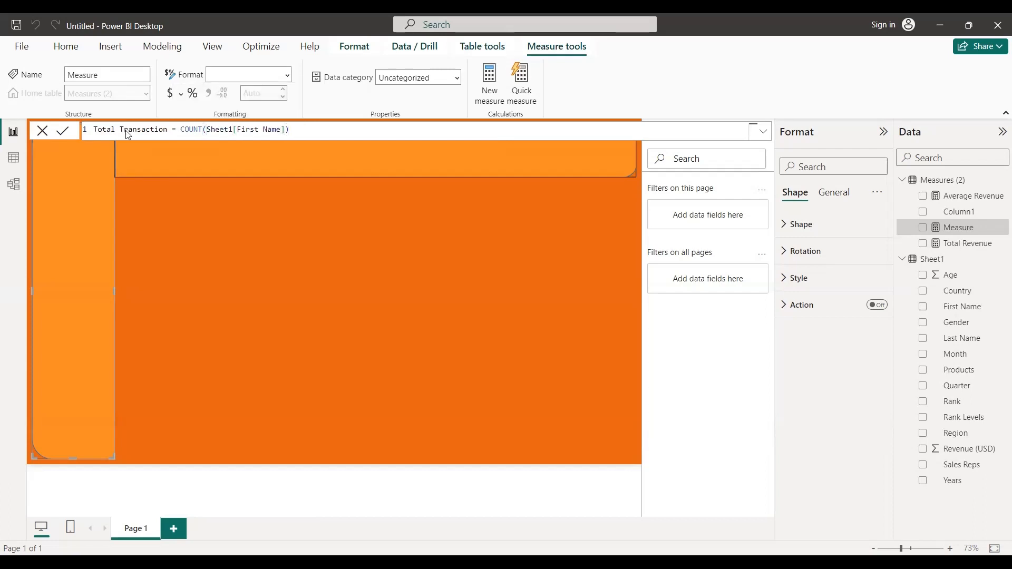
pyautogui.click(914, 226)
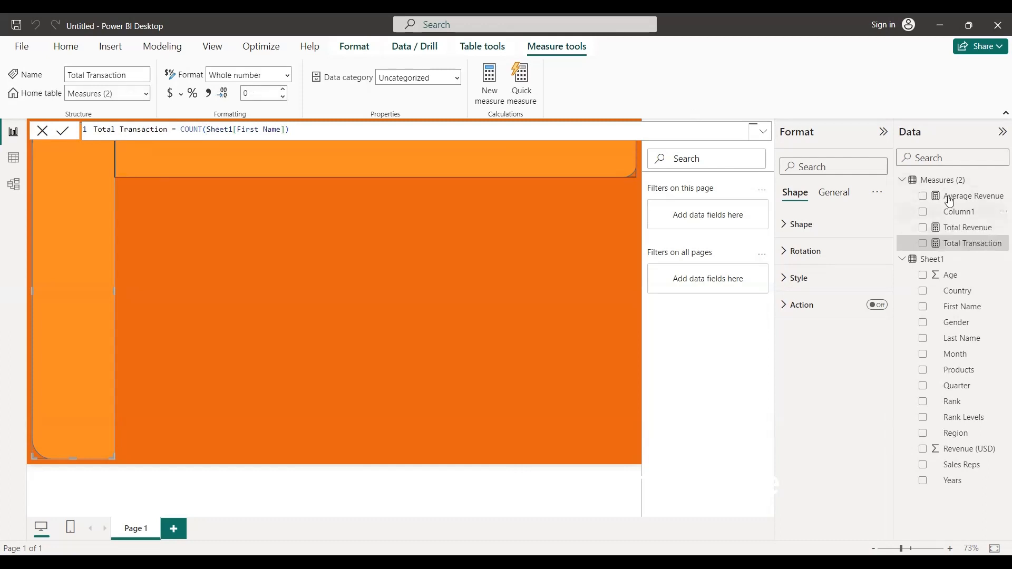
# Step: Add a fourth measure to the Measures (2) table and replace its default name with Total Country
pyautogui.click(947, 182)
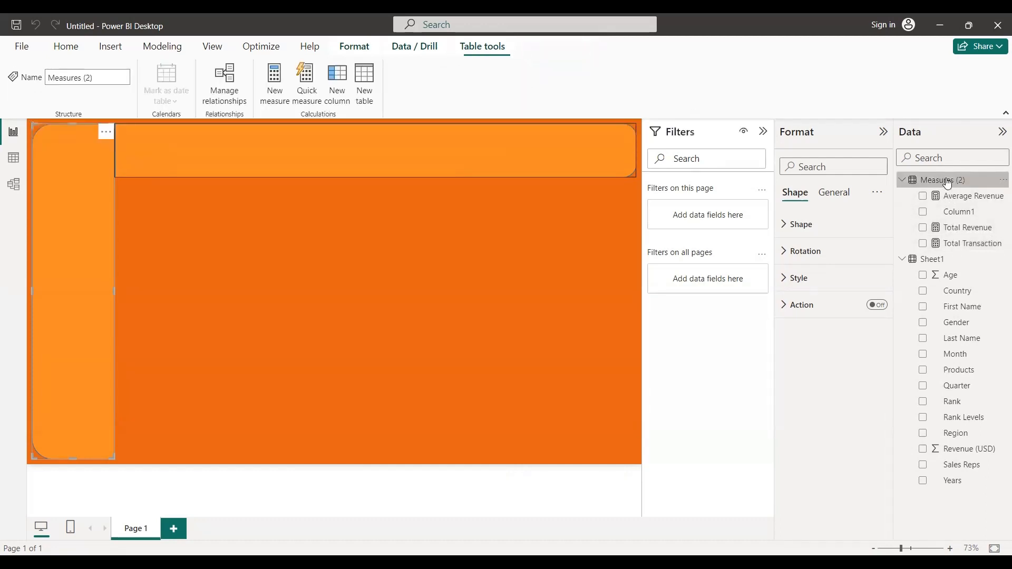
pyautogui.rightClick(947, 182)
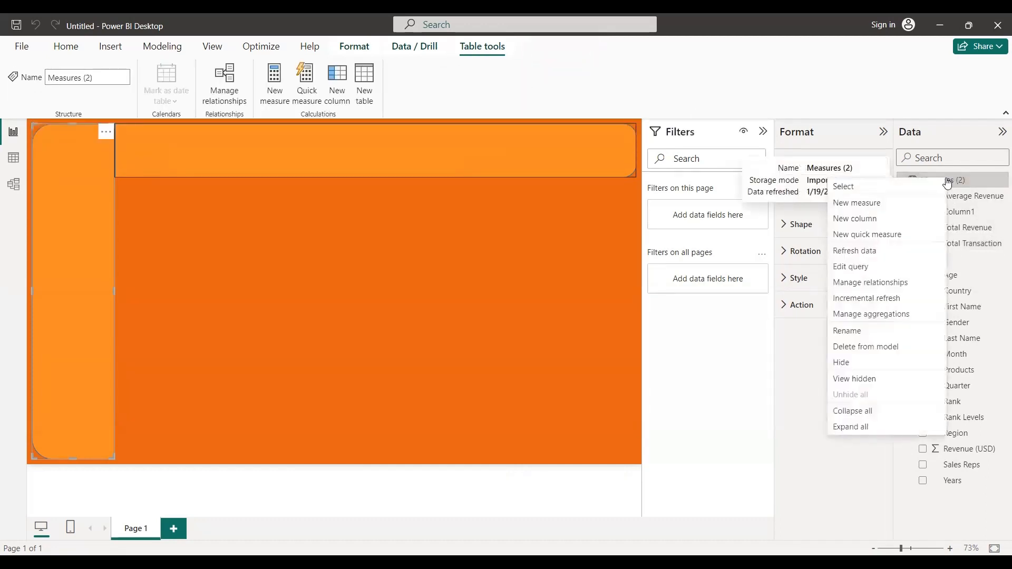
pyautogui.click(866, 205)
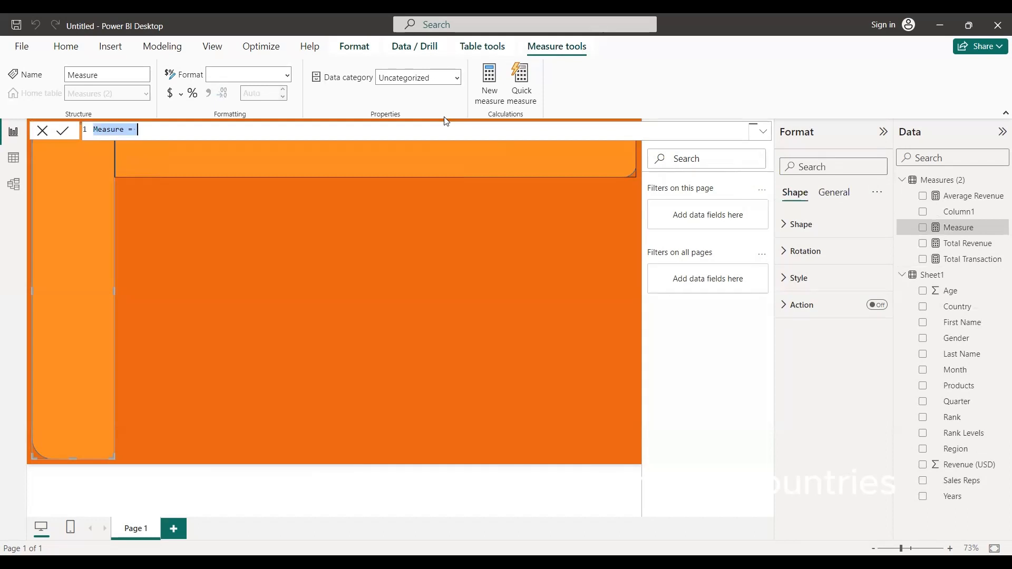
pyautogui.press('Left')
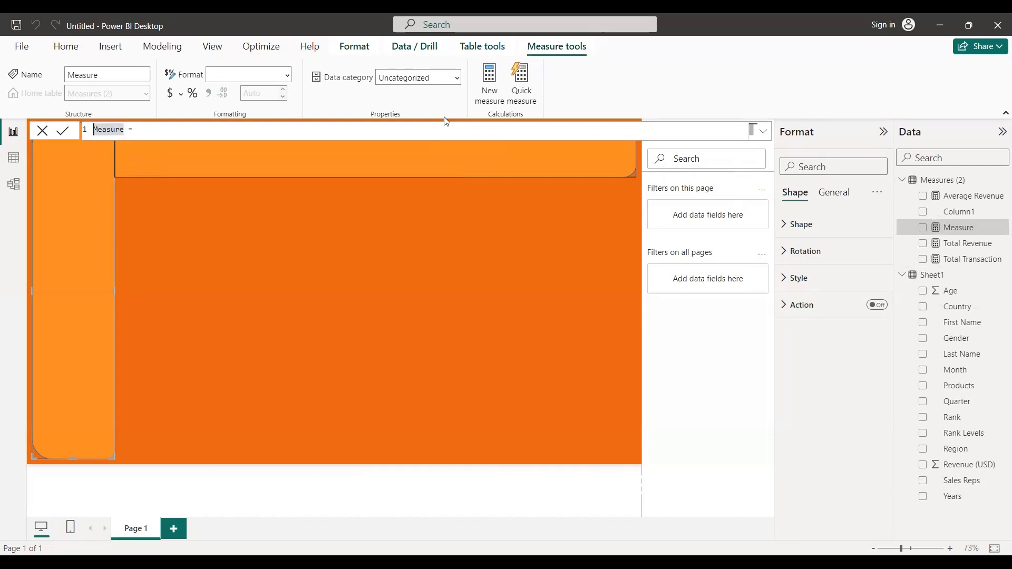
pyautogui.press('Right')
pyautogui.press('Right')
pyautogui.press('Right')
pyautogui.press('Right')
pyautogui.press('Right')
pyautogui.press('Right')
pyautogui.press('BackSpace')
pyautogui.press('BackSpace')
pyautogui.press('BackSpace')
pyautogui.press('BackSpace')
pyautogui.press('BackSpace')
pyautogui.press('BackSpace')
pyautogui.press('BackSpace')
pyautogui.write('t')
pyautogui.press('BackSpace')
pyautogui.write('Total Country = ')
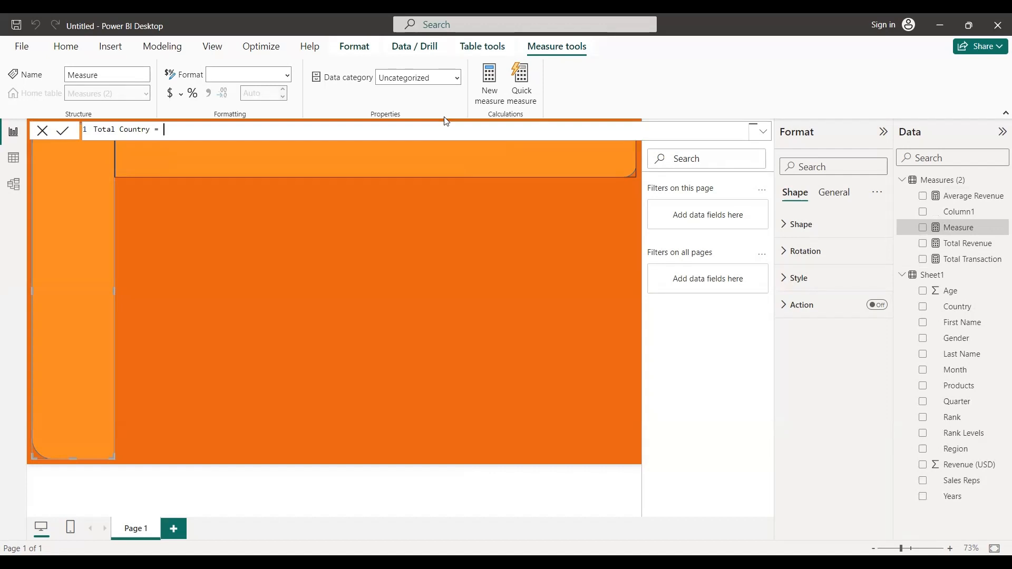
# Step: Define Total Country as count(Sheet1[Country]) and commit the measure
pyautogui.write('count')
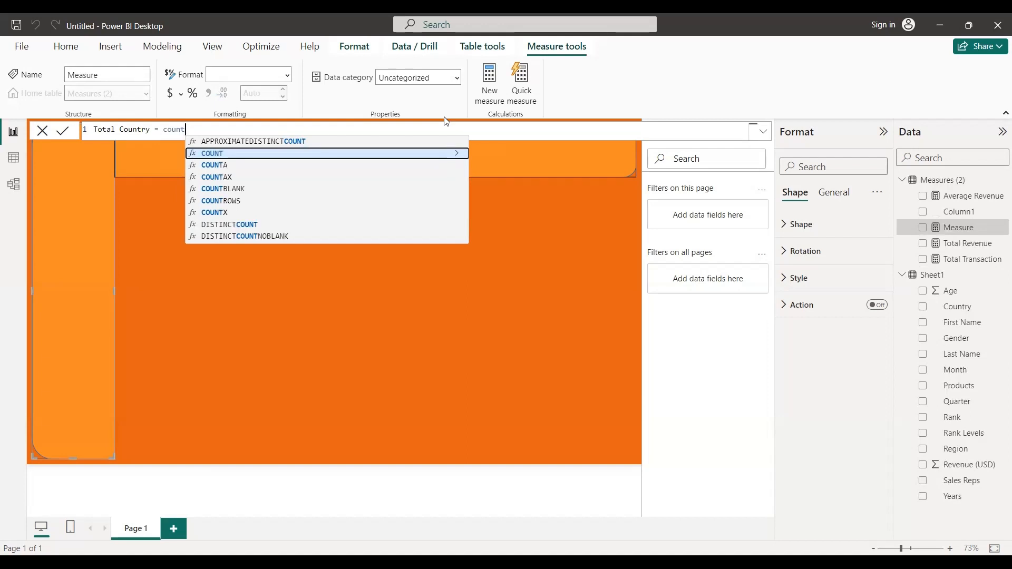
pyautogui.write('(')
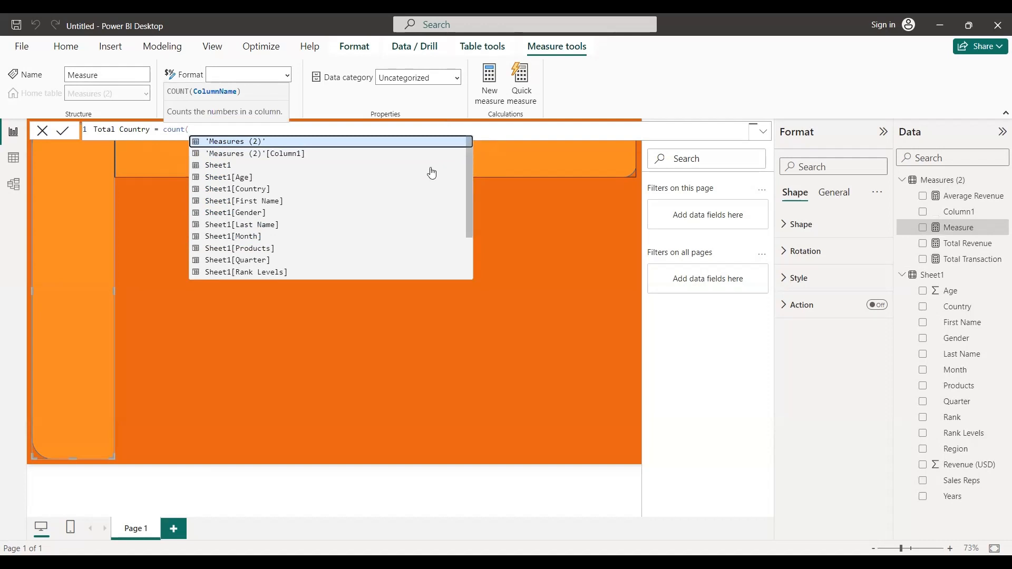
pyautogui.doubleClick(304, 189)
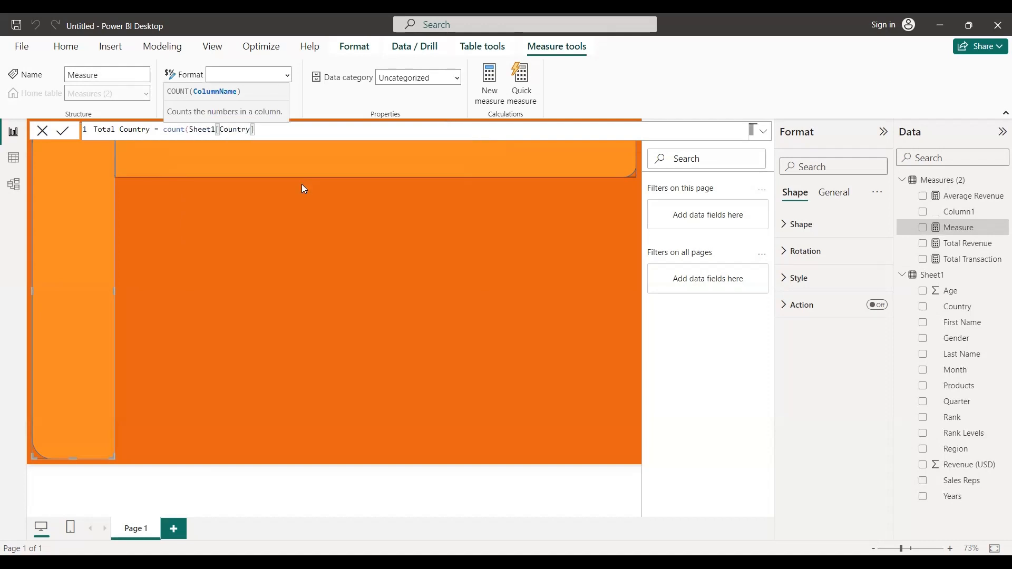
pyautogui.write(')')
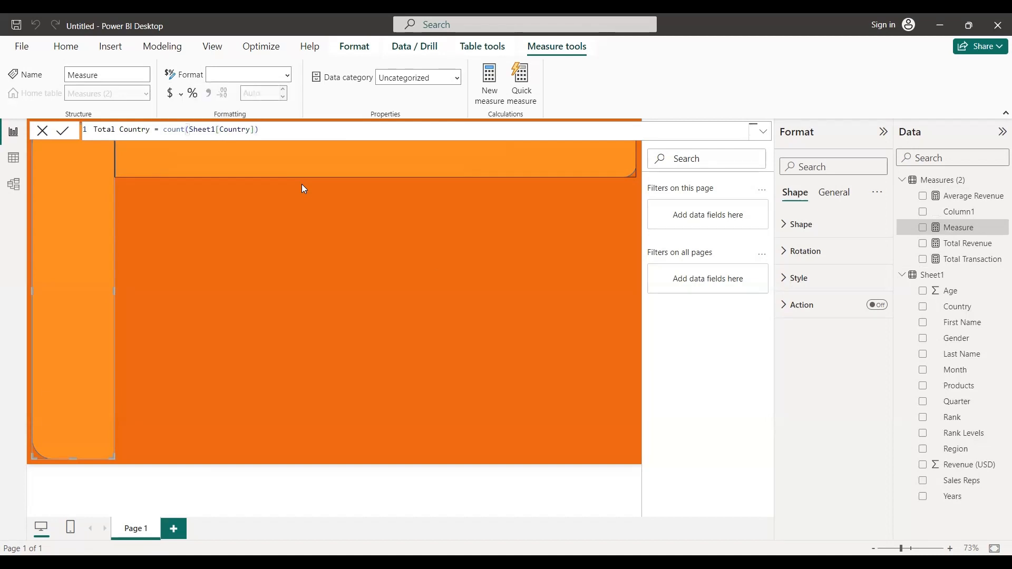
pyautogui.press('Return')
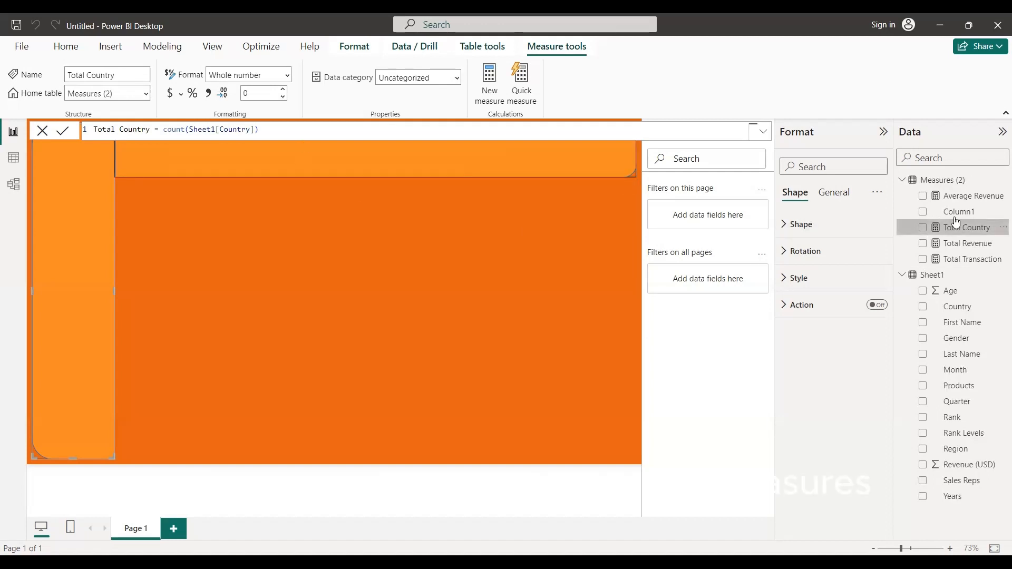
# Step: Delete the placeholder column Column1 of the Measures (2) table from the model
pyautogui.rightClick(984, 220)
pyautogui.click(531, 243)
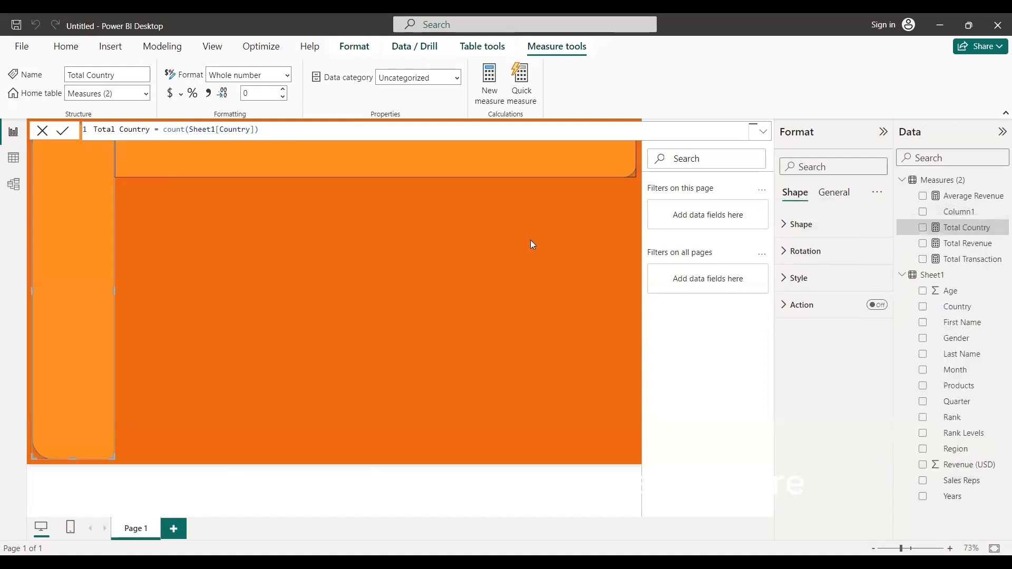
pyautogui.click(965, 216)
pyautogui.rightClick(965, 217)
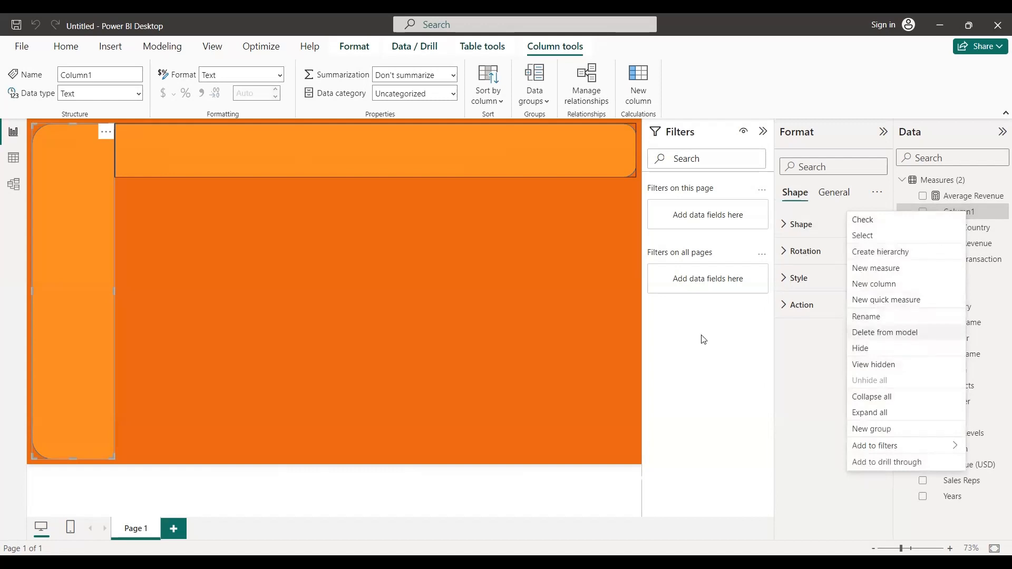
pyautogui.click(904, 333)
pyautogui.click(581, 317)
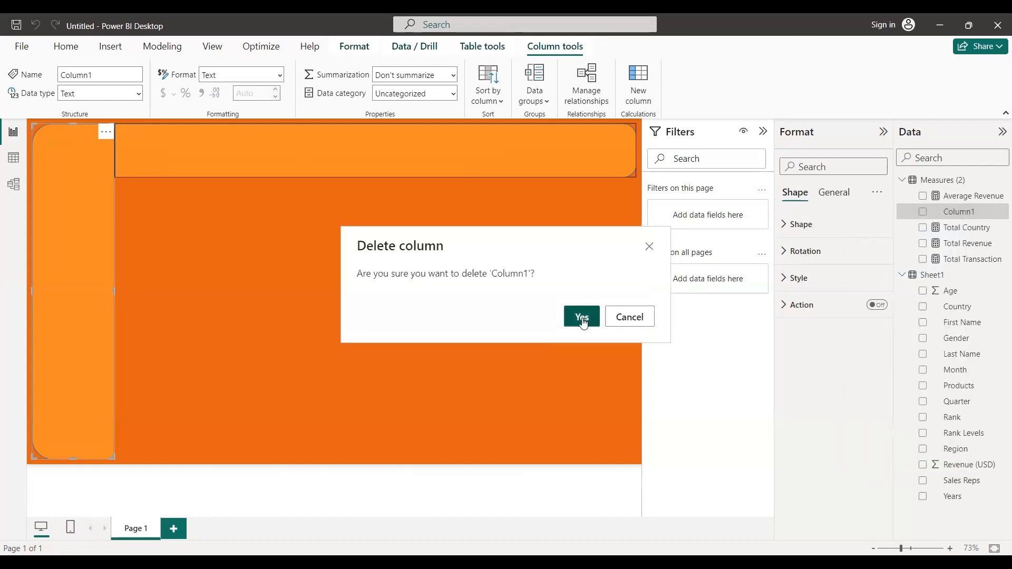
pyautogui.click(581, 317)
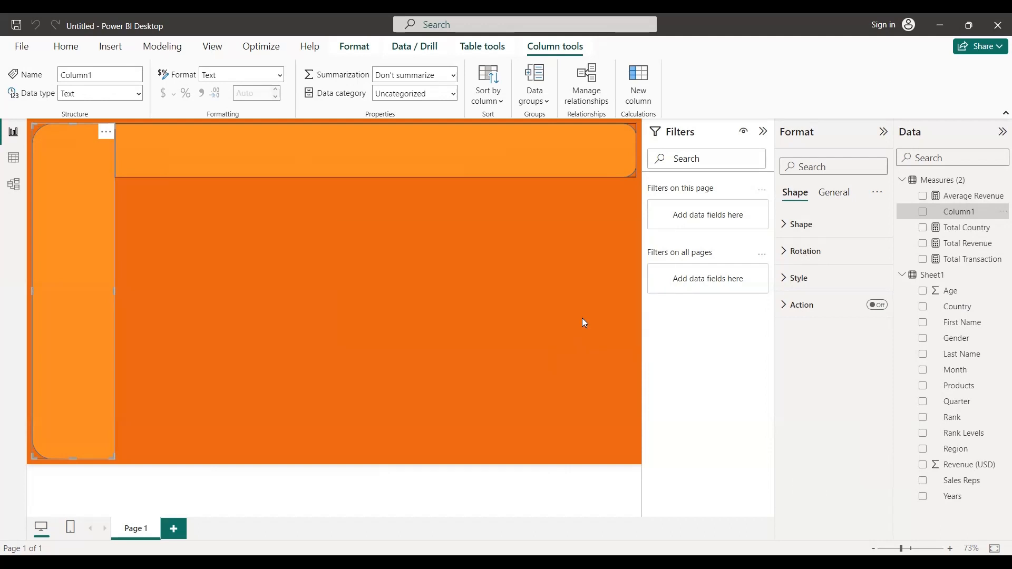